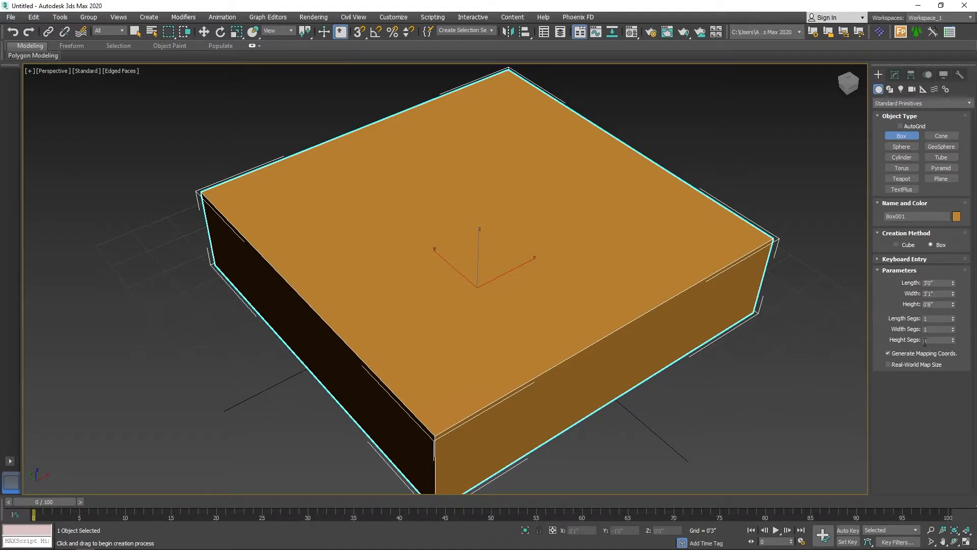
Step: Finish the box creation and convert the box to an Editable Poly
{"action": "right_click", "coordinate": [593, 355]}
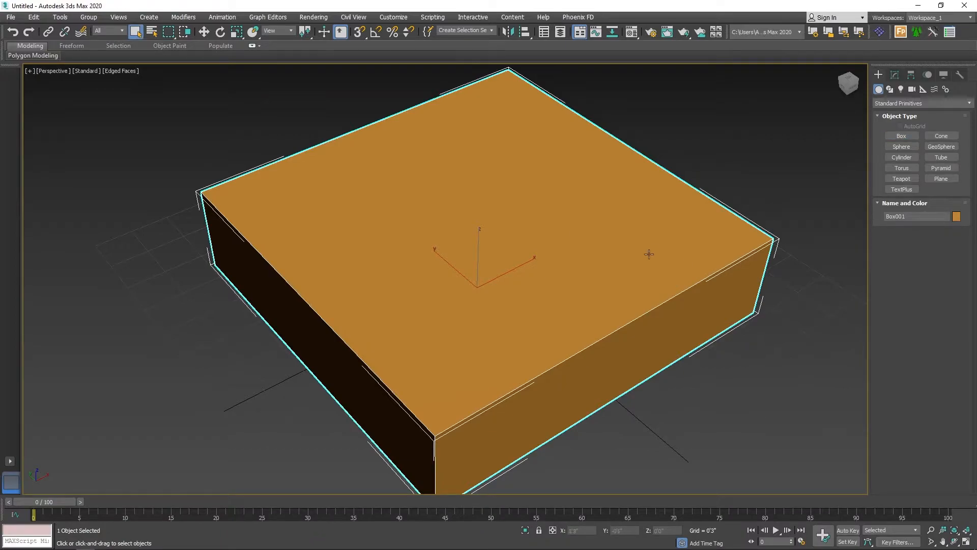
{"action": "right_click", "coordinate": [572, 239]}
{"action": "mouse_move", "coordinate": [651, 352]}
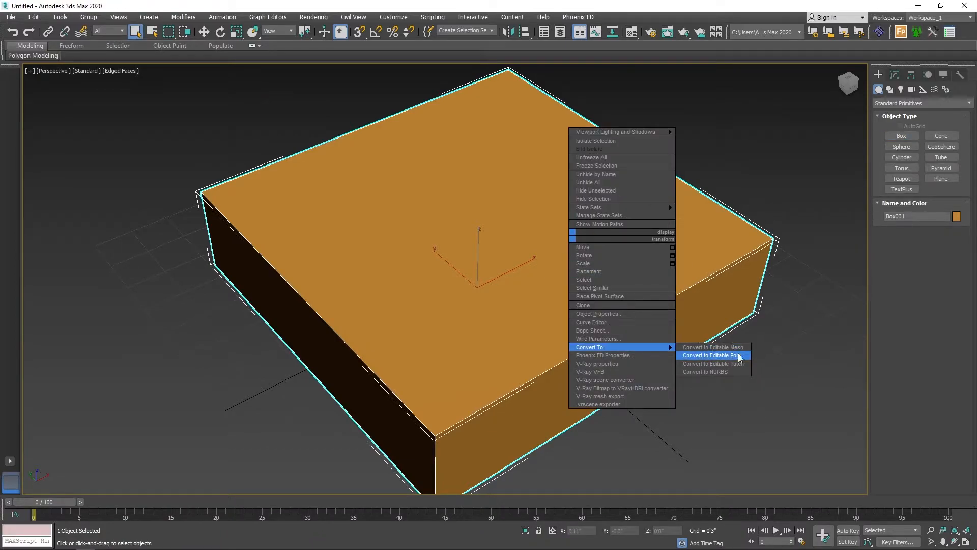
{"action": "left_click", "coordinate": [739, 357]}
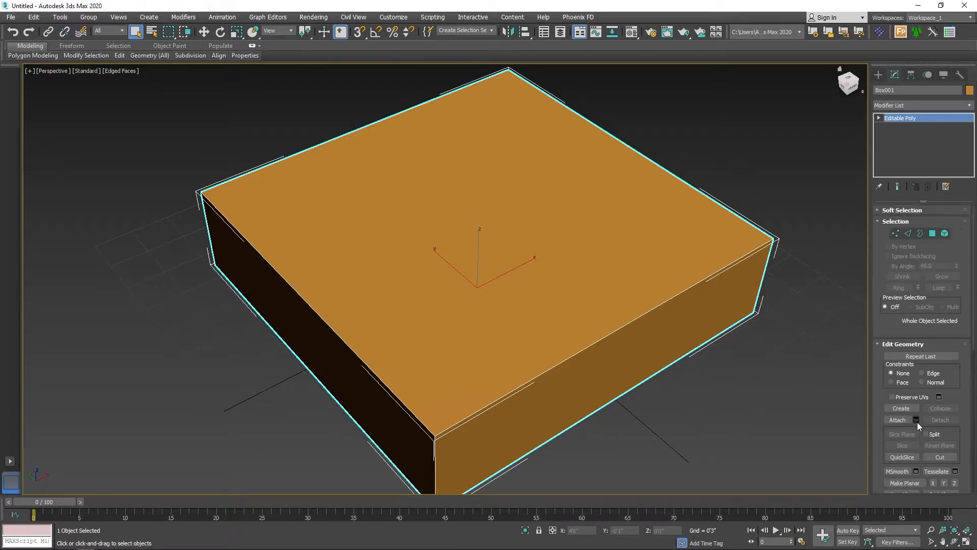
Step: Inset the box's top polygon by about 0'7", leave polygon editing and deselect the box
{"action": "left_click", "coordinate": [932, 234]}
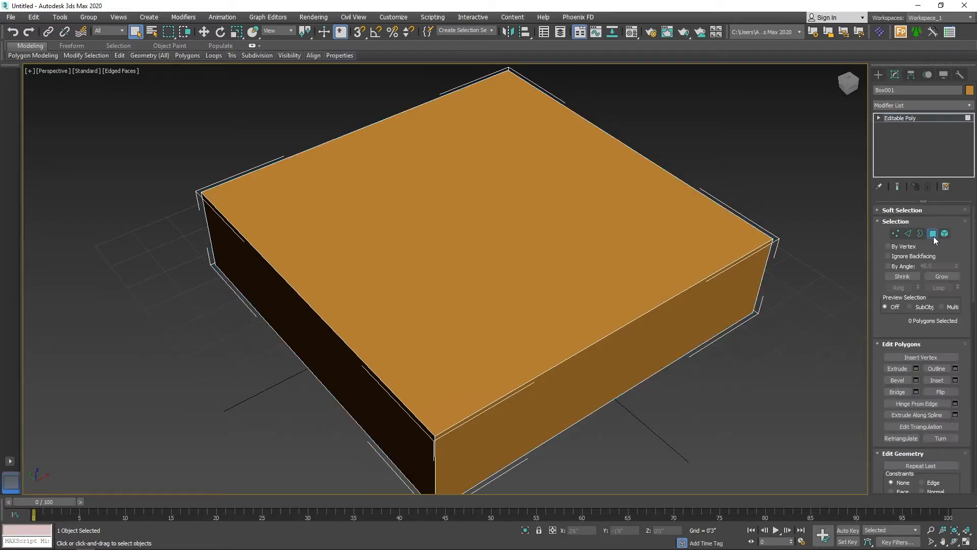
{"action": "middle_click_drag", "start_coordinate": [591, 359], "coordinate": [567, 369], "text": "alt"}
{"action": "left_click", "coordinate": [518, 247]}
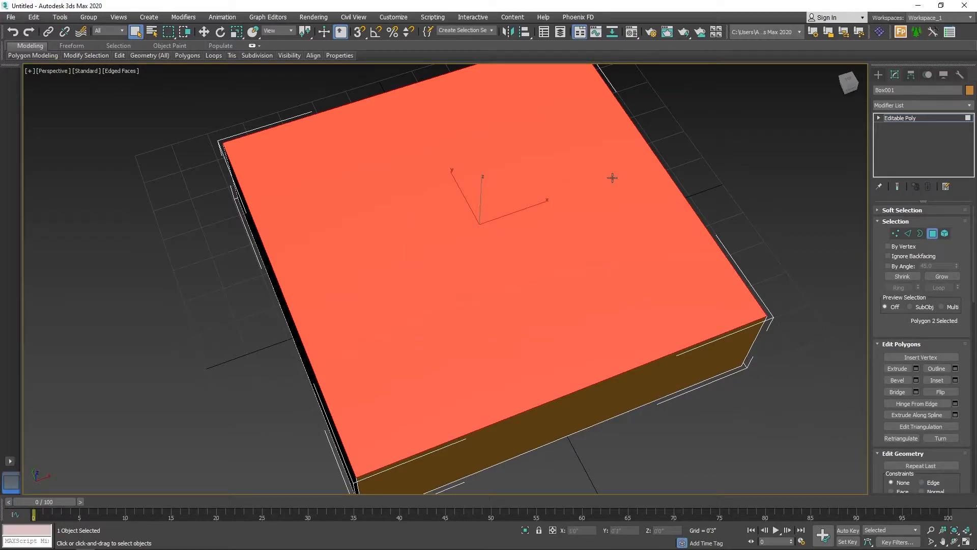
{"action": "left_click", "coordinate": [948, 380]}
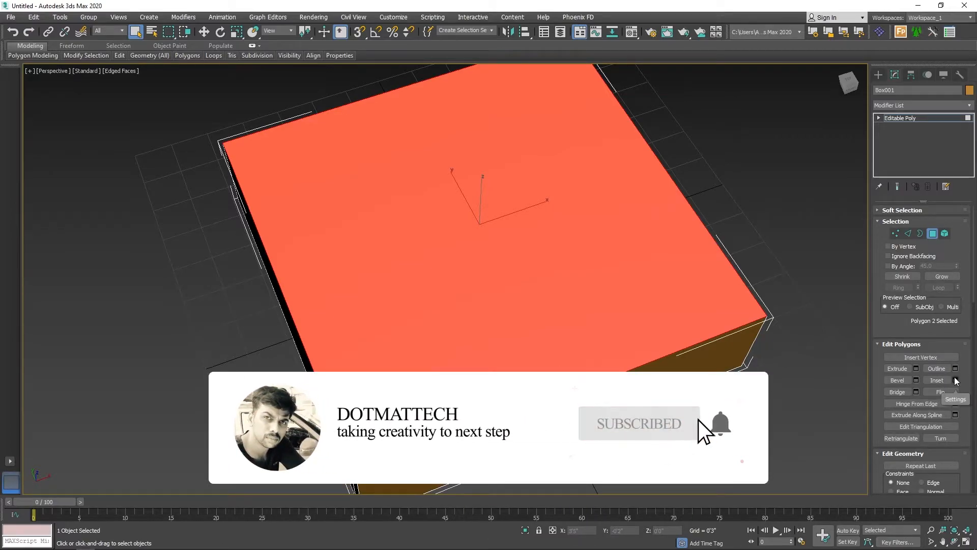
{"action": "left_click", "coordinate": [955, 381]}
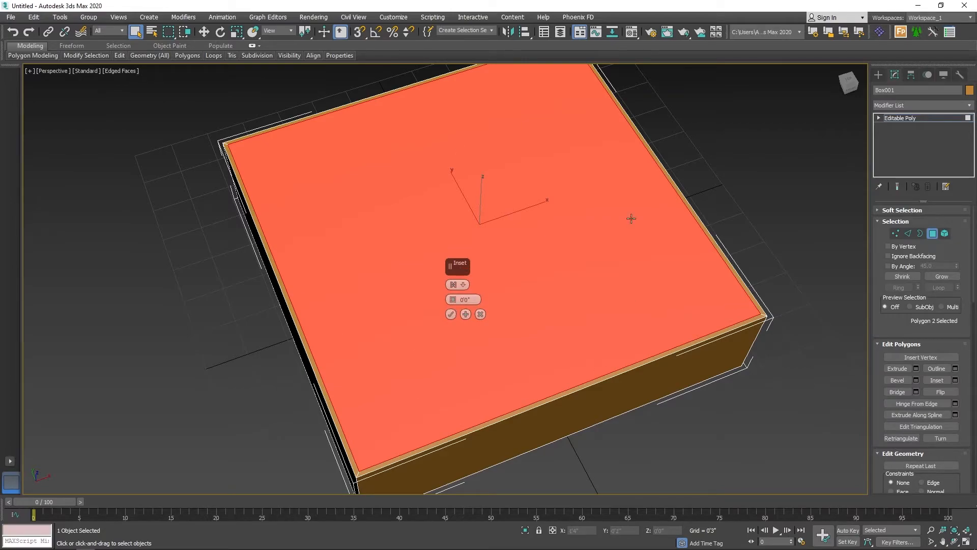
{"action": "left_click_drag", "start_coordinate": [454, 300], "coordinate": [484, 210]}
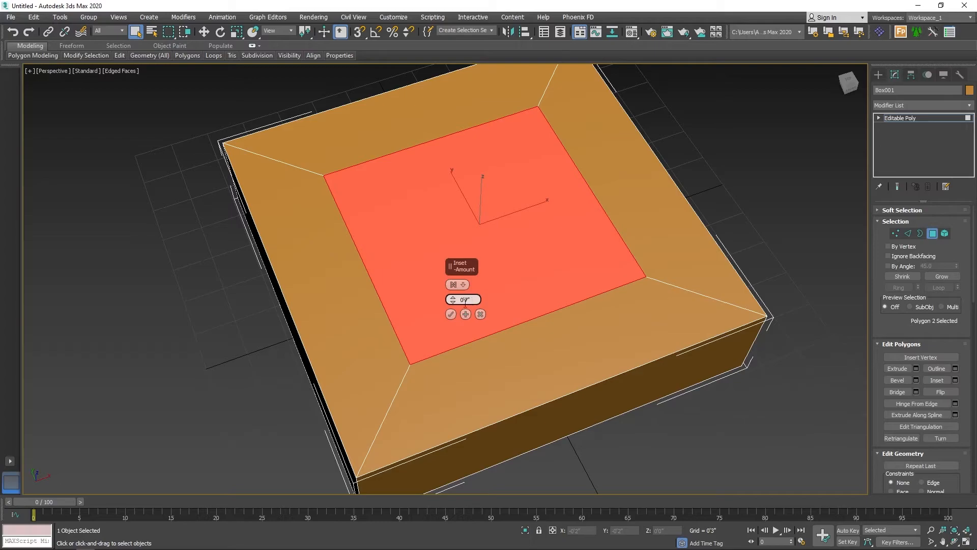
{"action": "left_click", "coordinate": [450, 314]}
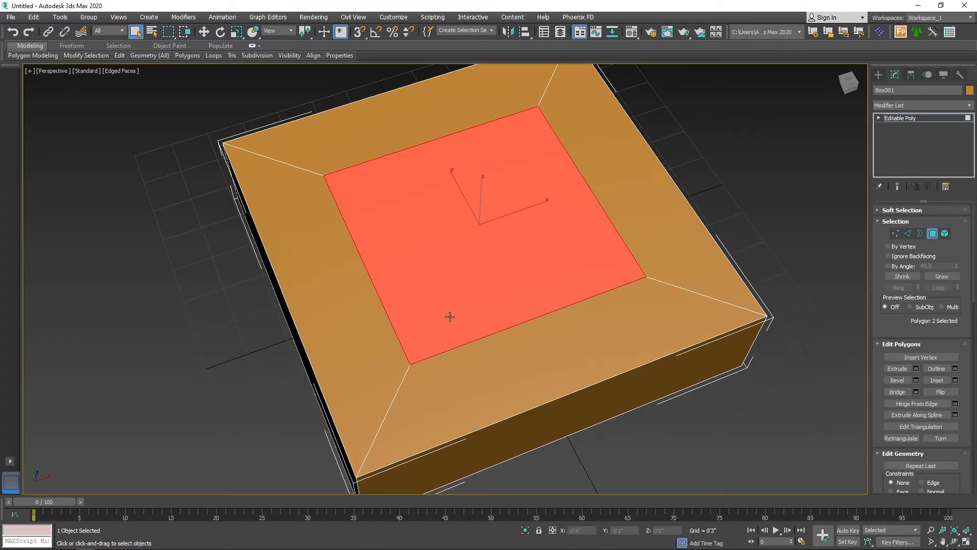
{"action": "middle_click_drag", "start_coordinate": [450, 317], "coordinate": [492, 388], "text": "alt"}
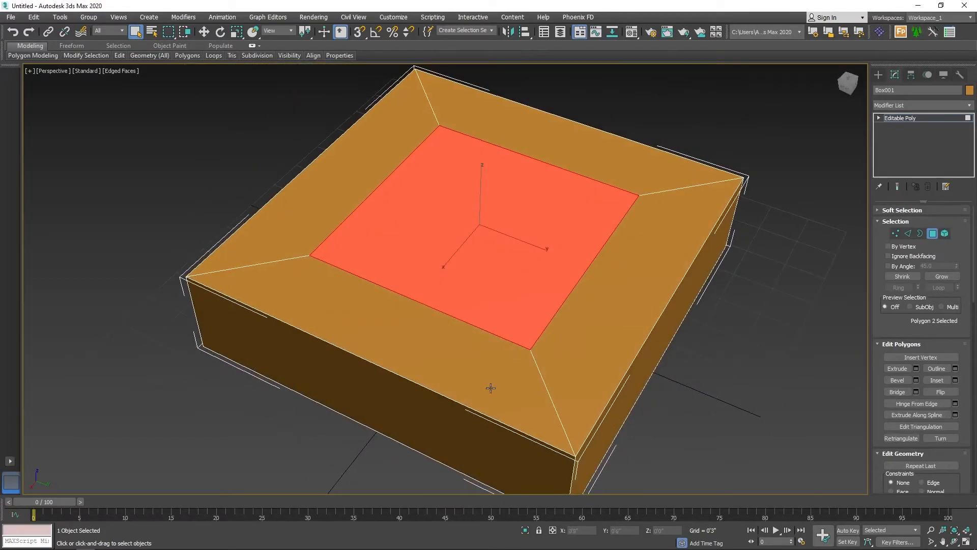
{"action": "left_click", "coordinate": [933, 234]}
{"action": "left_click", "coordinate": [759, 364]}
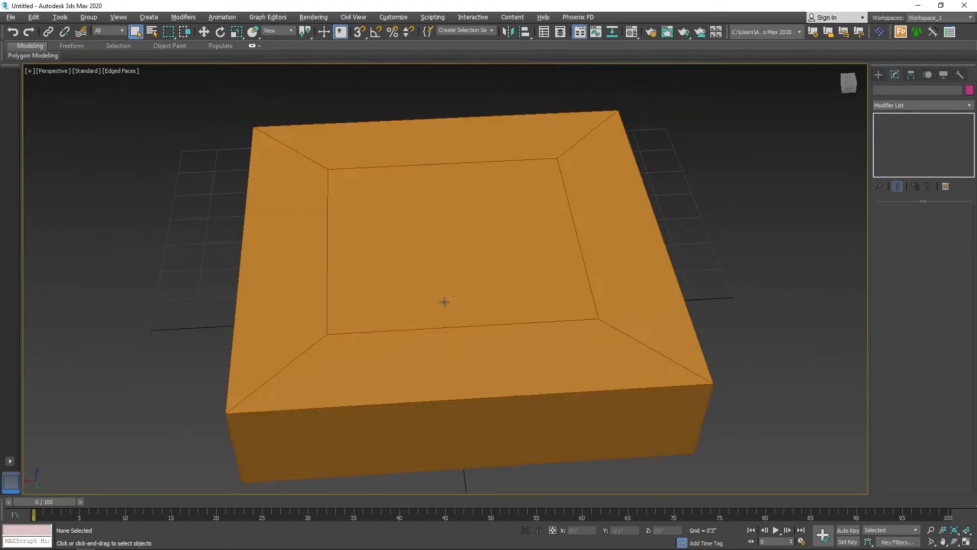
{"action": "middle_click_drag", "start_coordinate": [445, 300], "coordinate": [464, 305], "text": "alt"}
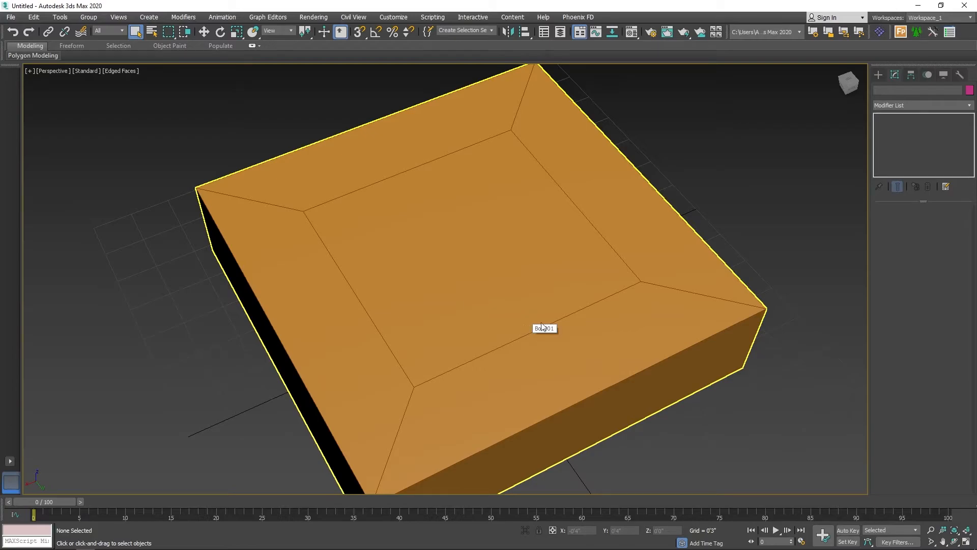
Step: Extrude the inner top polygon of the box downward with a height of about -0'1" to form a recess
{"action": "left_click", "coordinate": [447, 301]}
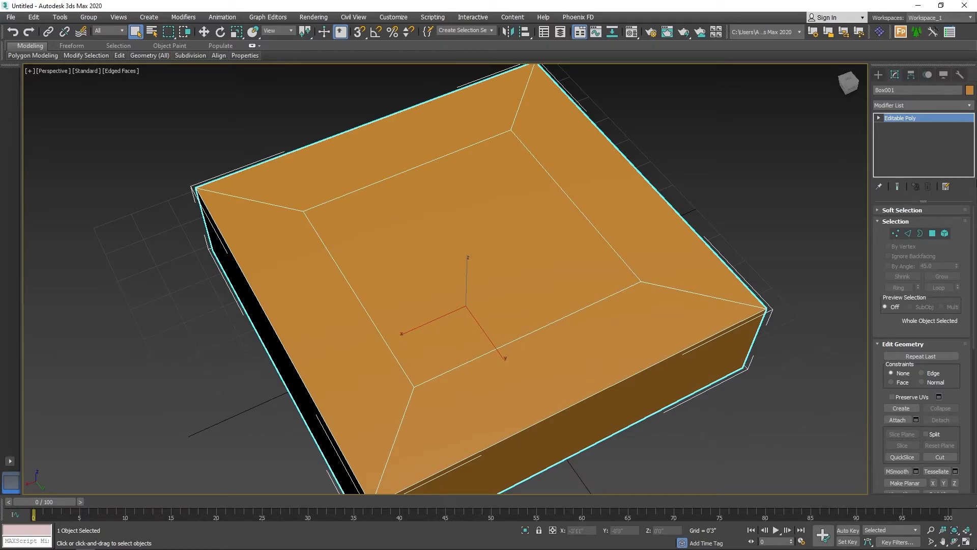
{"action": "left_click", "coordinate": [932, 235]}
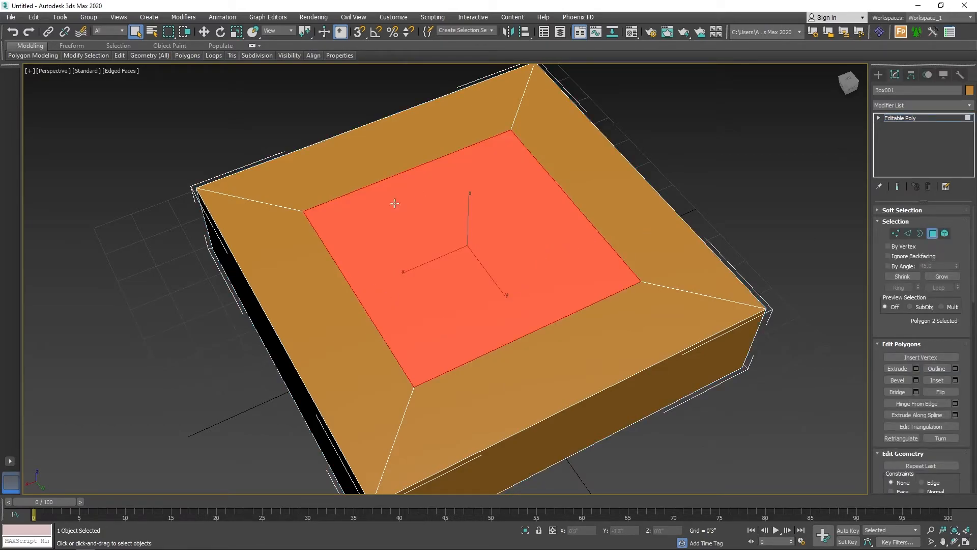
{"action": "left_click", "coordinate": [917, 368]}
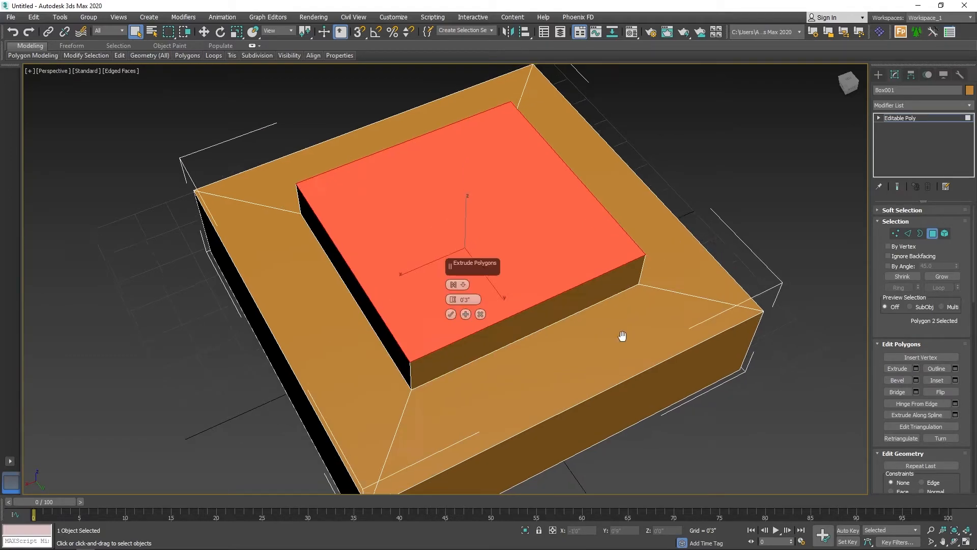
{"action": "middle_click_drag", "start_coordinate": [632, 328], "coordinate": [579, 346], "text": "alt"}
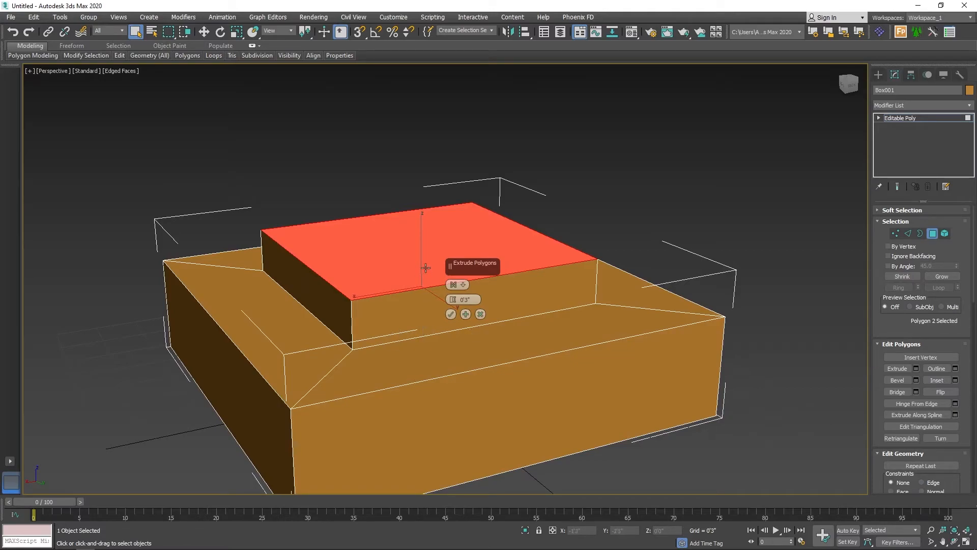
{"action": "left_click_drag", "start_coordinate": [452, 302], "coordinate": [461, 361]}
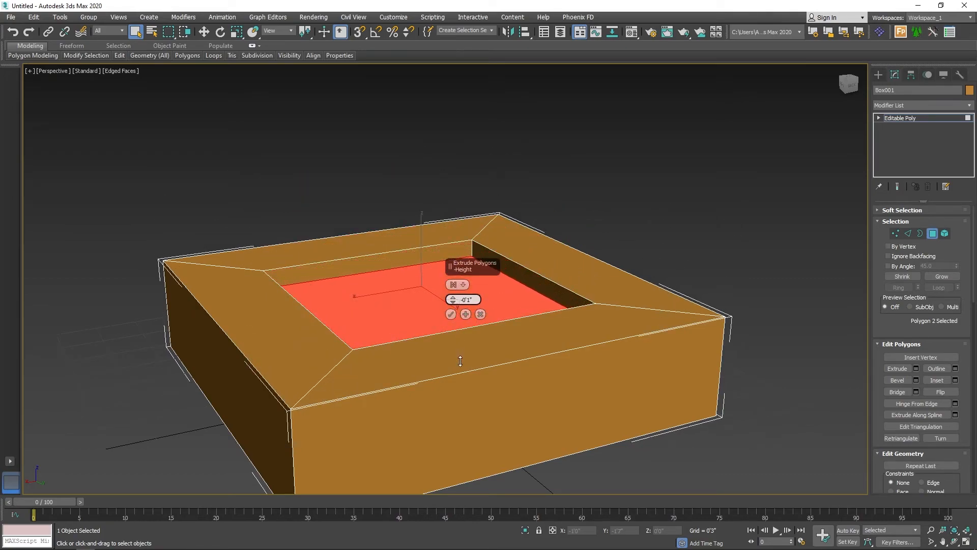
{"action": "left_click", "coordinate": [451, 314]}
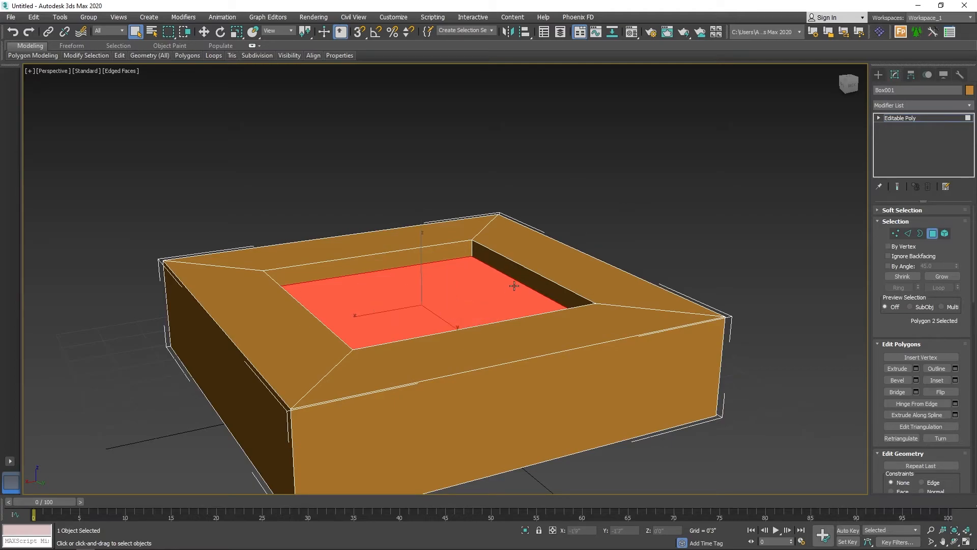
Step: Select the four rim polygons around the recess and inset them with the By Polygon option, leaving only a narrow border around each
{"action": "left_click", "coordinate": [295, 321]}
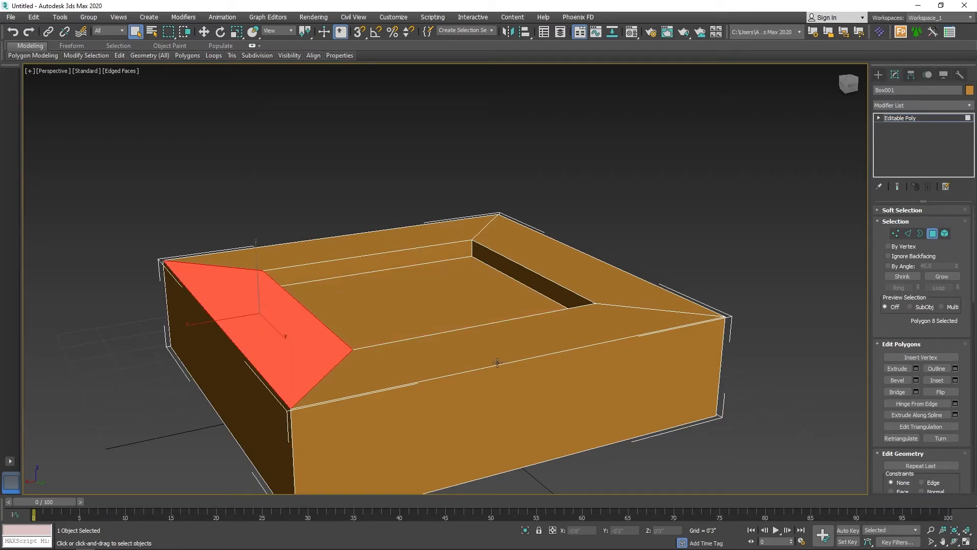
{"action": "left_click", "coordinate": [501, 362], "text": "ctrl"}
{"action": "left_click", "coordinate": [581, 269], "text": "ctrl"}
{"action": "left_click", "coordinate": [403, 241], "text": "ctrl"}
{"action": "middle_click_drag", "start_coordinate": [466, 286], "coordinate": [573, 384], "text": "alt"}
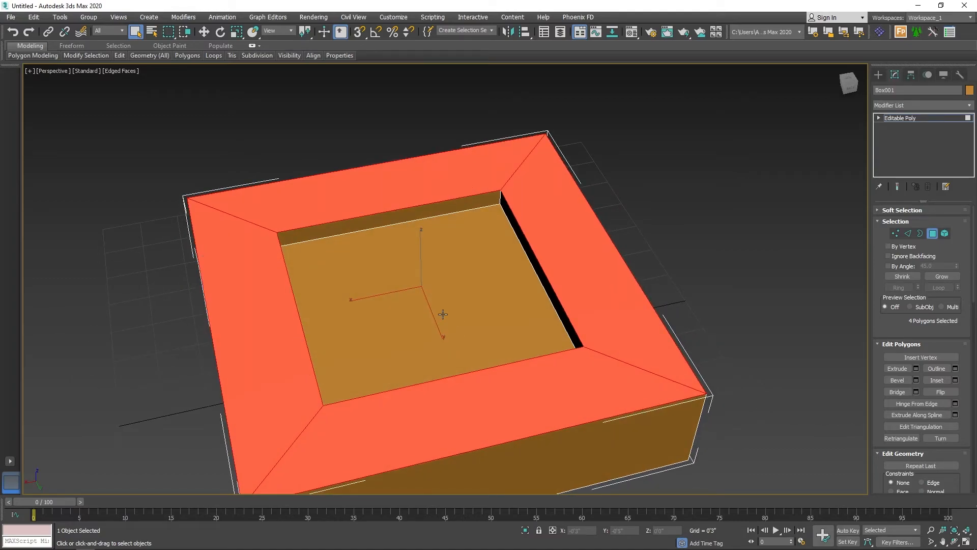
{"action": "left_click", "coordinate": [955, 381]}
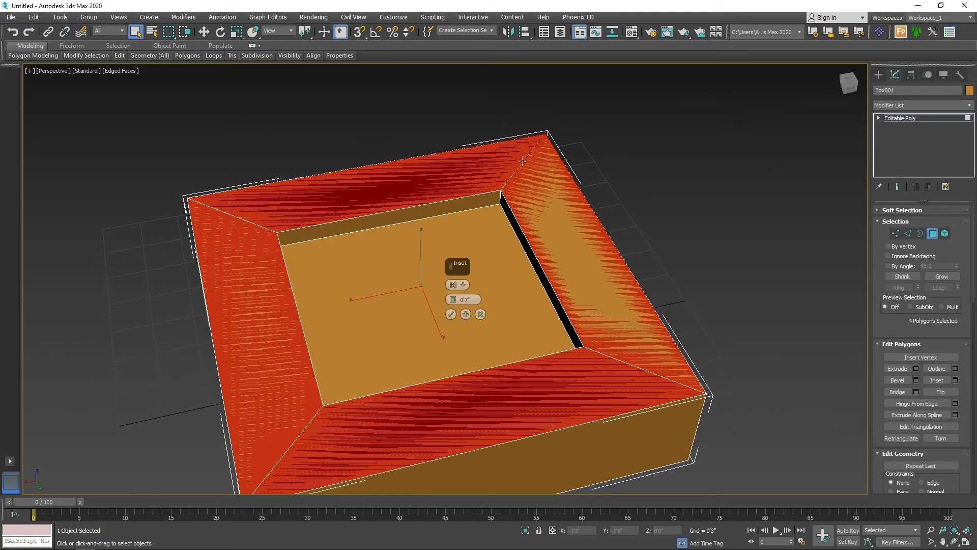
{"action": "left_click", "coordinate": [454, 285]}
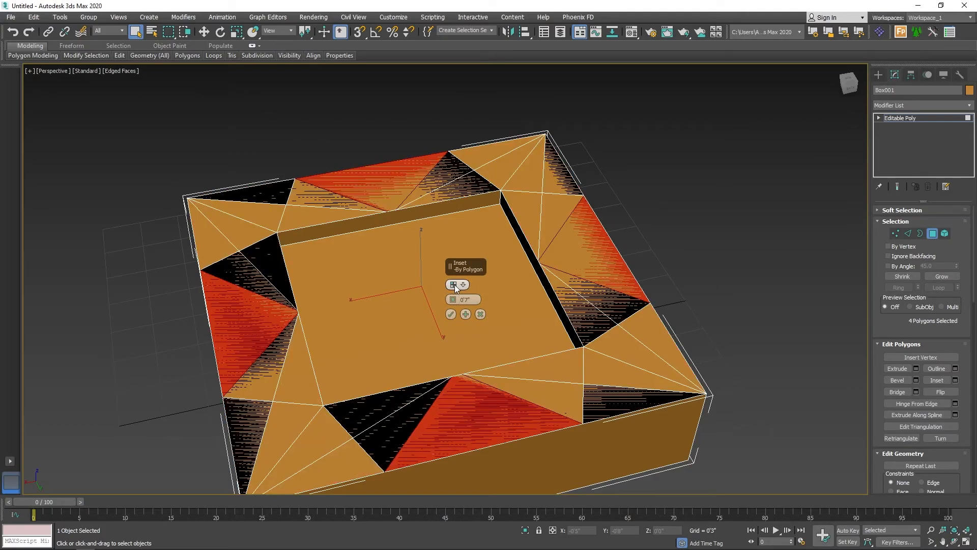
{"action": "left_click", "coordinate": [455, 285]}
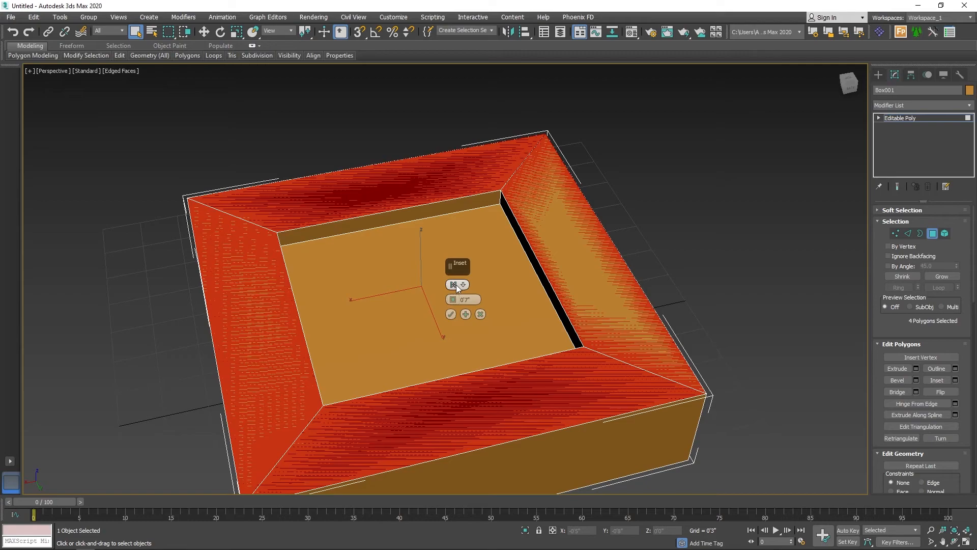
{"action": "left_click", "coordinate": [454, 285]}
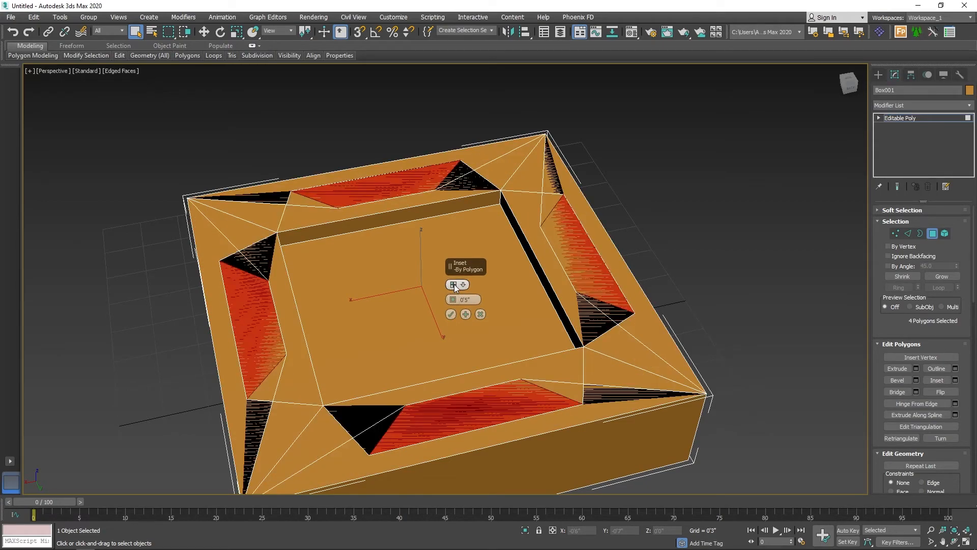
{"action": "left_click_drag", "start_coordinate": [454, 300], "coordinate": [461, 354]}
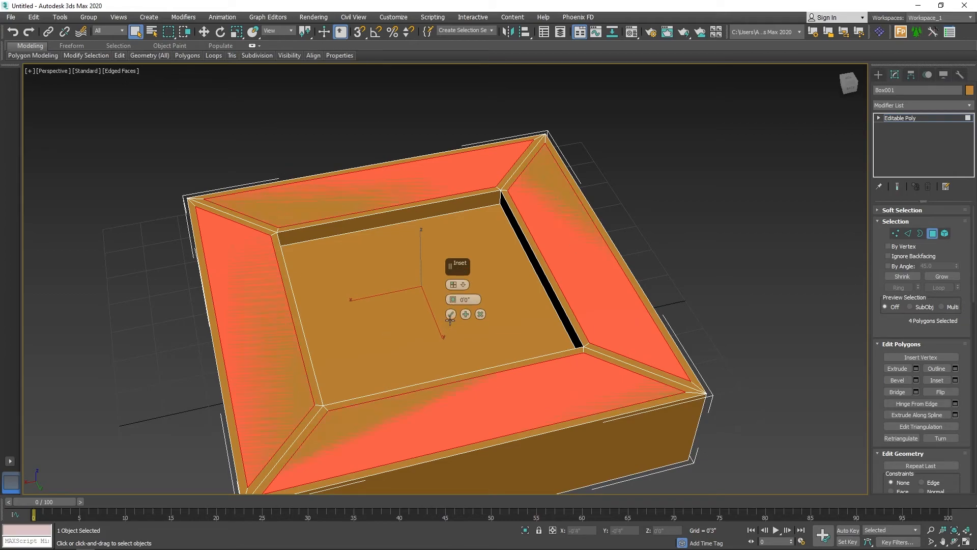
{"action": "left_click", "coordinate": [451, 314]}
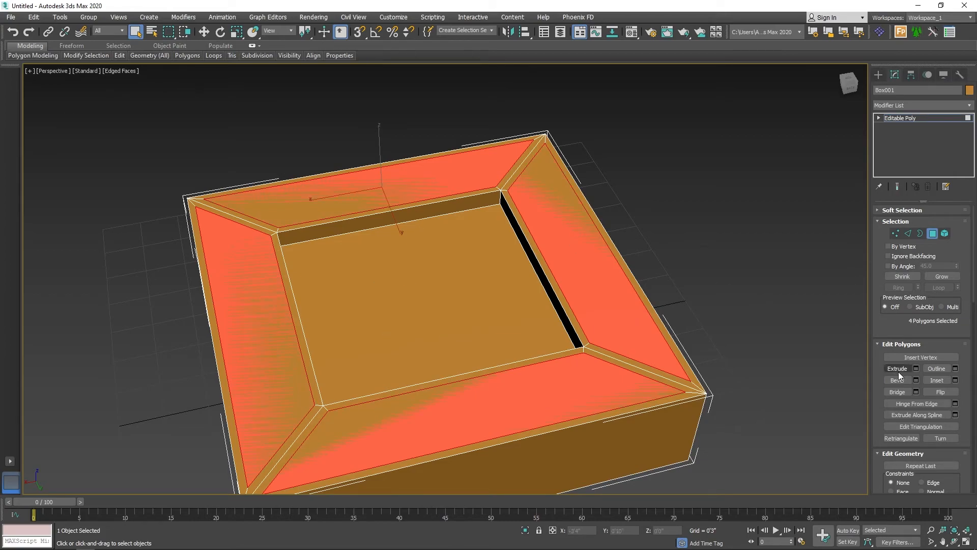
Step: Extrude the four inset rim polygons upward by about 0'2", leave polygon editing and deselect the box
{"action": "left_click", "coordinate": [917, 369]}
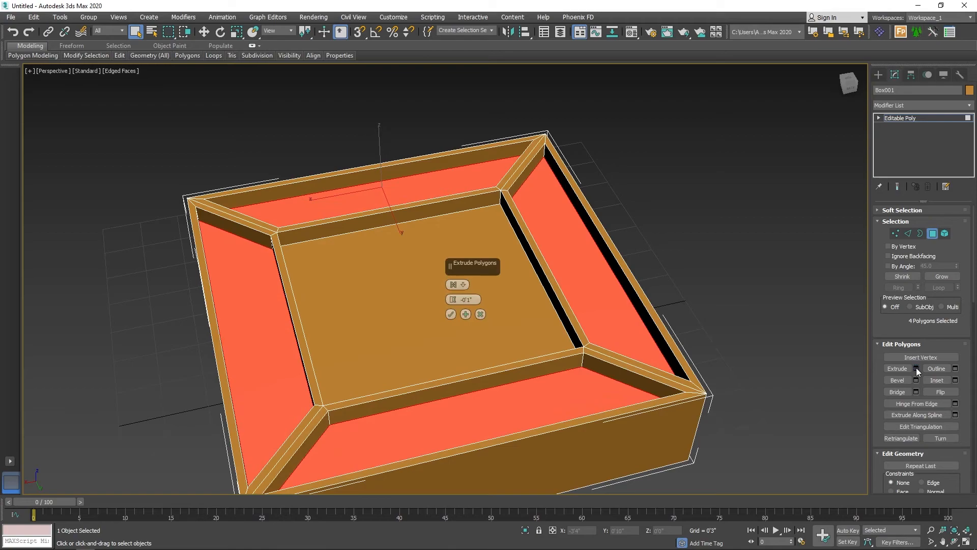
{"action": "middle_click_drag", "start_coordinate": [448, 356], "coordinate": [434, 331], "text": "alt"}
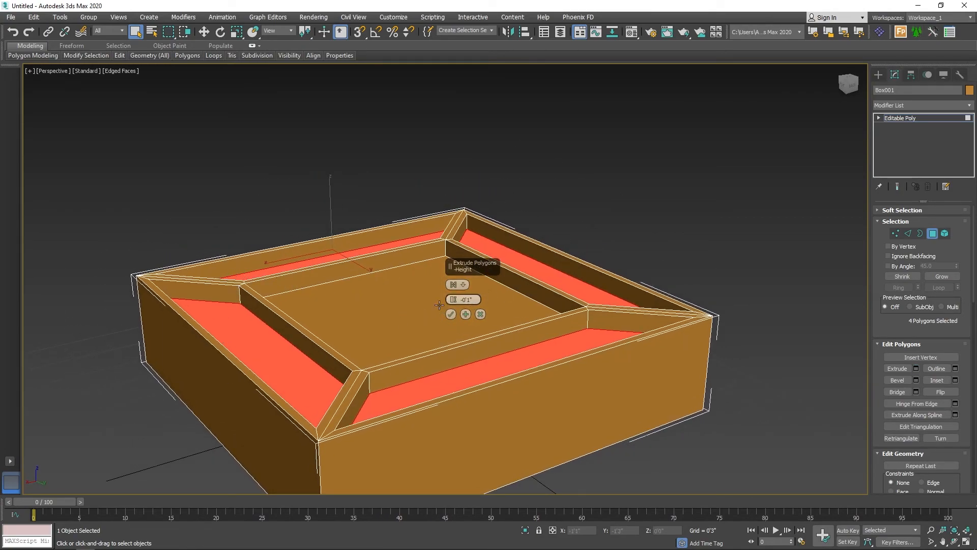
{"action": "left_click_drag", "start_coordinate": [453, 299], "coordinate": [455, 257]}
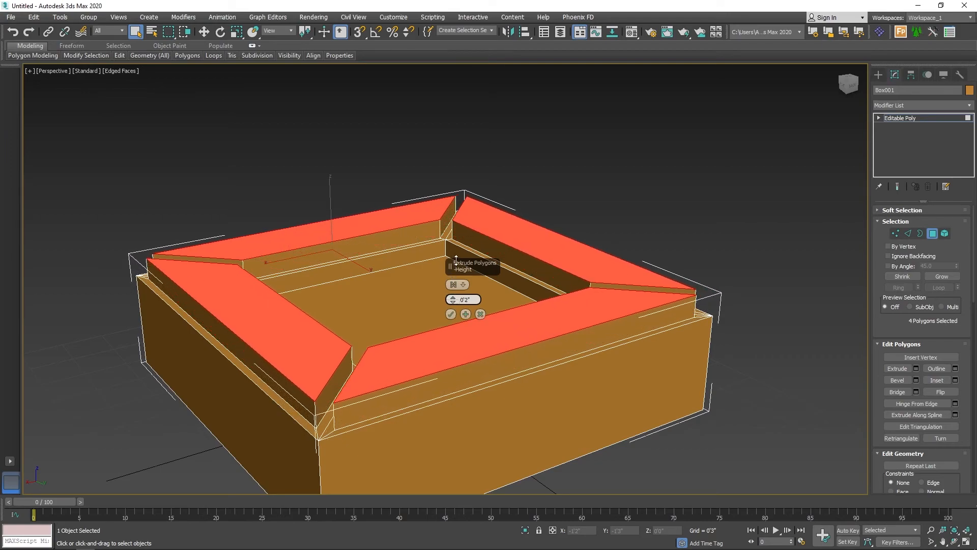
{"action": "left_click", "coordinate": [451, 314]}
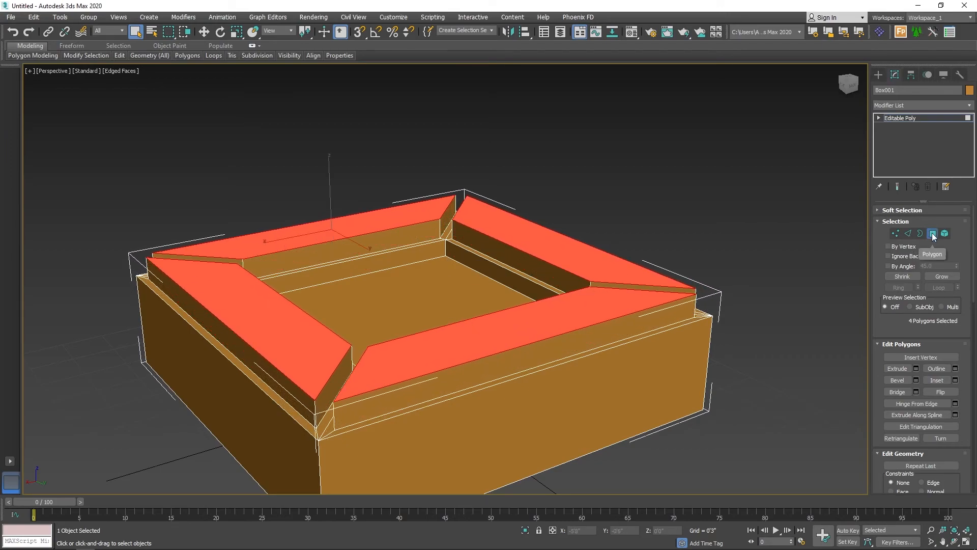
{"action": "left_click", "coordinate": [933, 233]}
{"action": "left_click", "coordinate": [680, 222]}
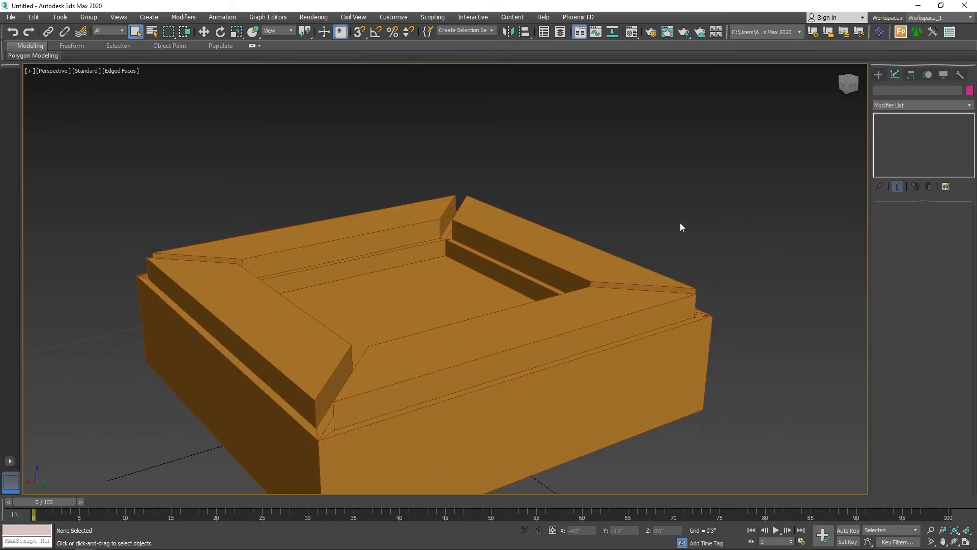
{"action": "middle_click_drag", "start_coordinate": [679, 239], "coordinate": [674, 263], "text": "alt"}
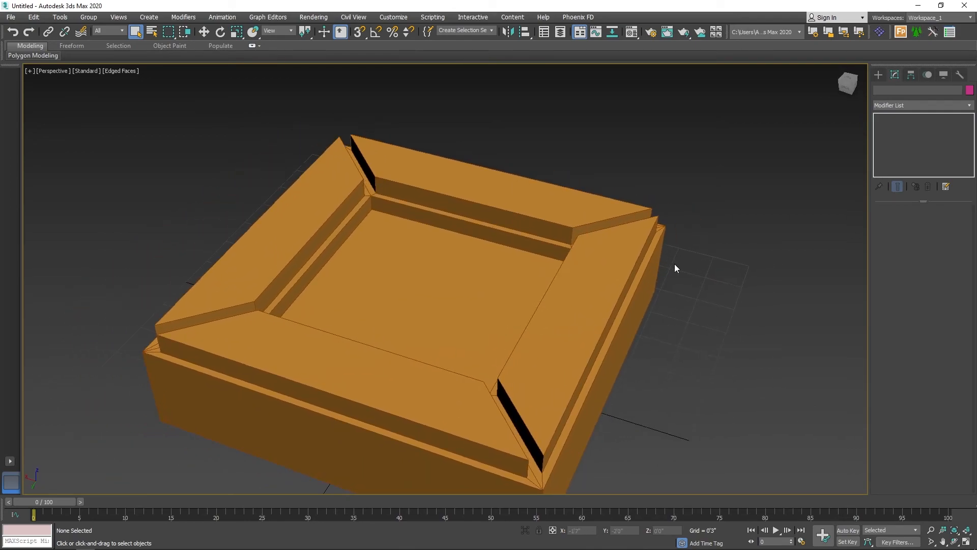